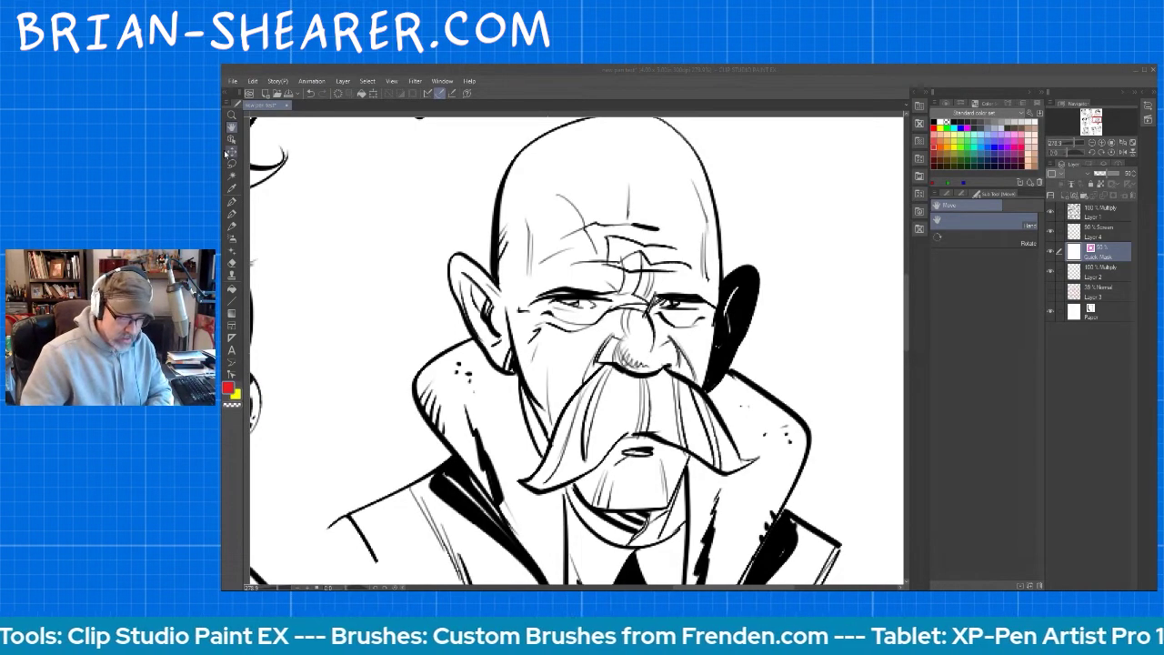
Step: Delete the existing Quick Mask layer and create a fresh Quick Mask above Layer 1
right_click(1115, 259)
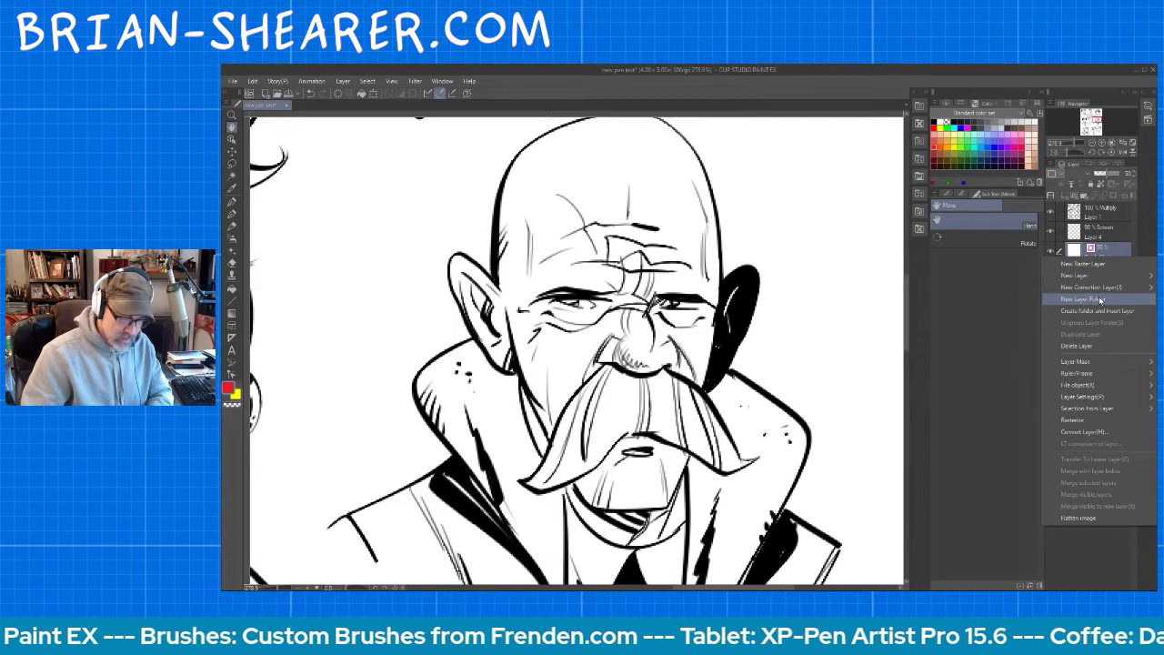
left_click(1096, 346)
left_click(1110, 217)
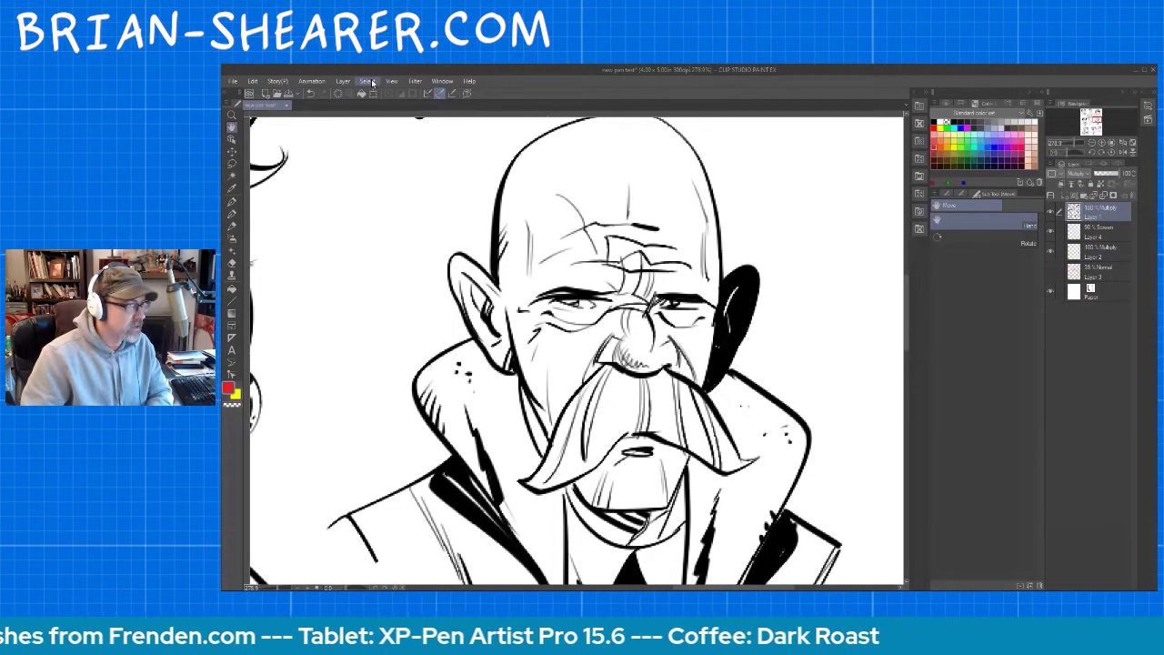
left_click(368, 82)
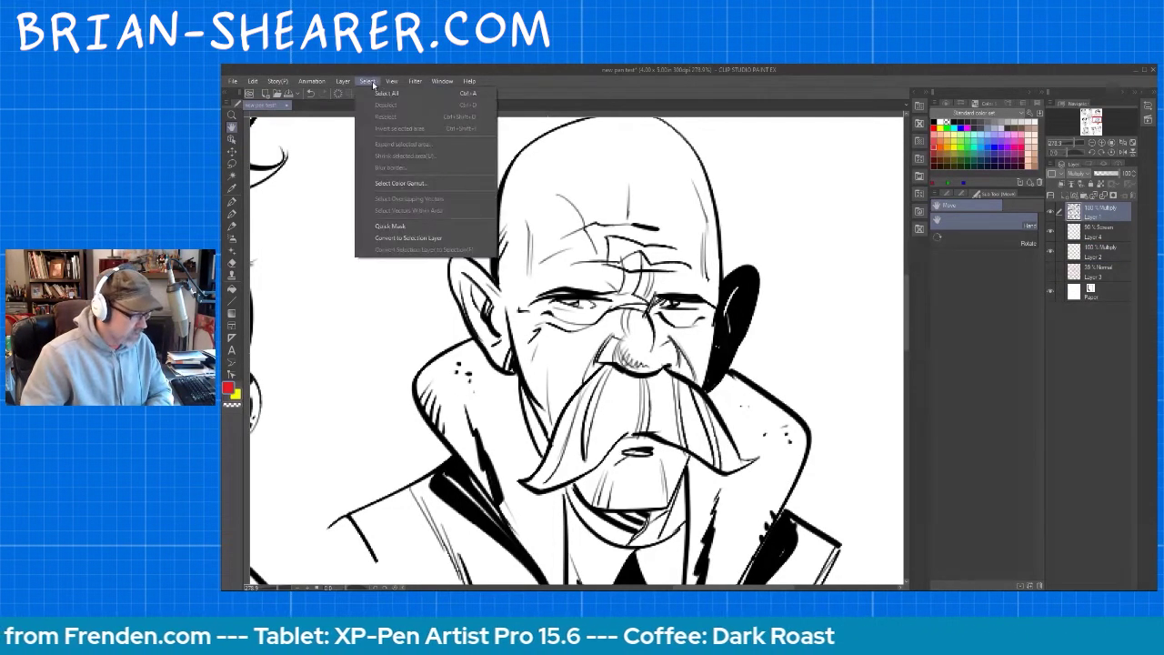
left_click(410, 227)
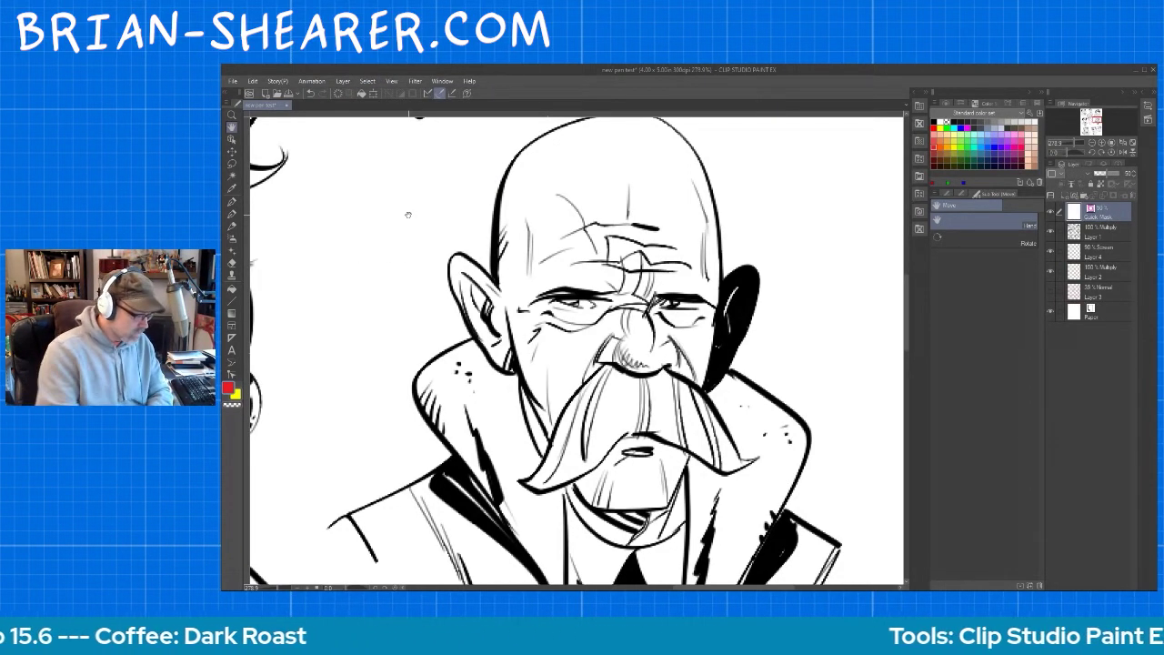
Step: Draw a curling filigree ornament with the pen on the quick mask, running from the forehead down the temple and cheek beside the visible ear
left_click(231, 203)
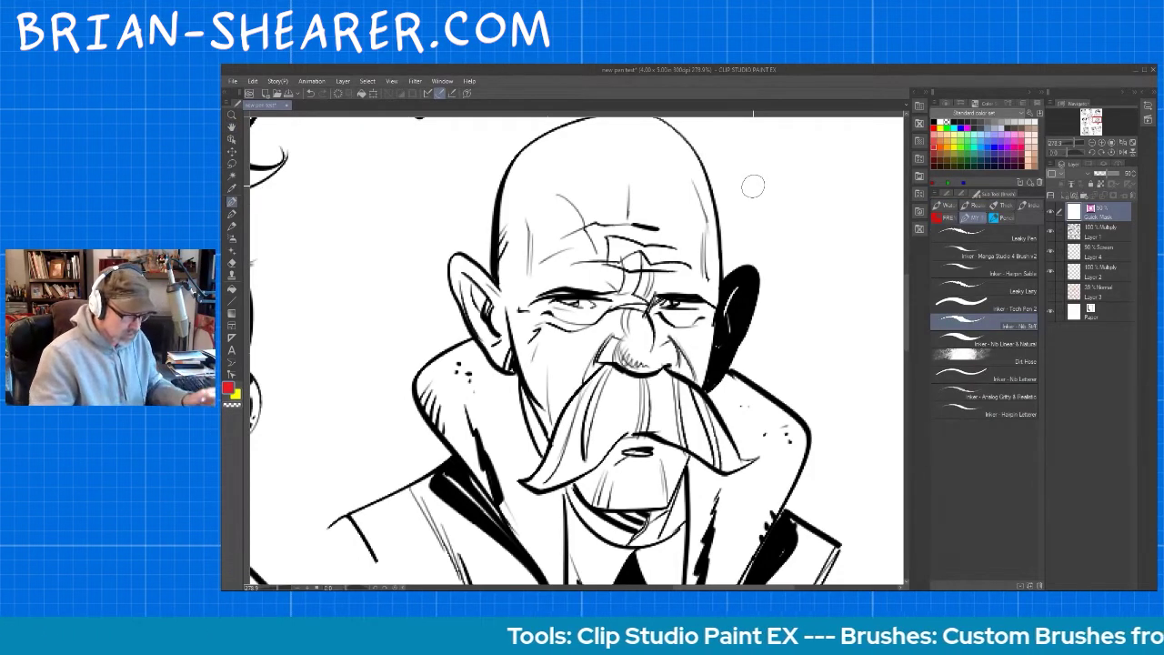
left_click_drag(906, 286, 906, 278)
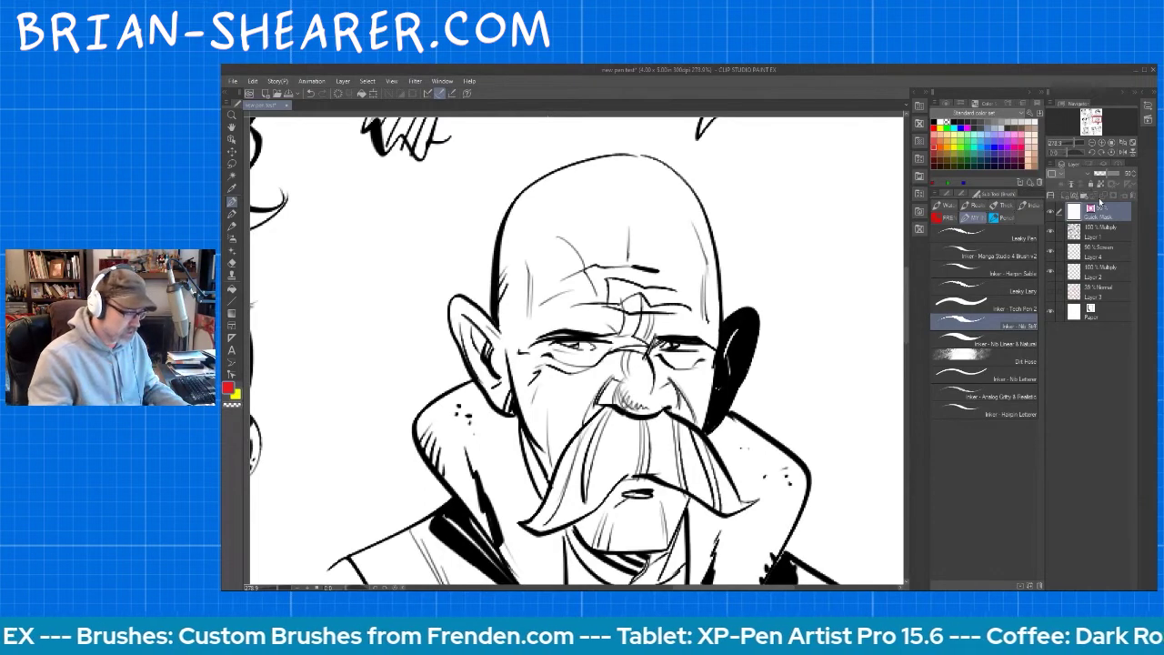
mouse_move(550, 194)
left_mouse_down()
mouse_move(528, 221)
mouse_move(561, 191)
mouse_move(601, 200)
mouse_move(588, 200)
mouse_move(595, 223)
mouse_move(575, 210)
mouse_move(529, 237)
mouse_move(533, 260)
mouse_move(530, 210)
mouse_move(524, 236)
mouse_move(548, 243)
mouse_move(527, 215)
mouse_move(522, 338)
left_mouse_up()
left_click_drag(516, 262, 525, 337)
mouse_move(517, 298)
left_mouse_down()
mouse_move(553, 262)
mouse_move(519, 300)
left_mouse_up()
mouse_move(557, 264)
left_mouse_down()
mouse_move(511, 318)
mouse_move(505, 351)
mouse_move(516, 339)
mouse_move(547, 444)
left_mouse_up()
mouse_move(542, 382)
left_mouse_down()
mouse_move(551, 446)
mouse_move(555, 446)
left_mouse_up()
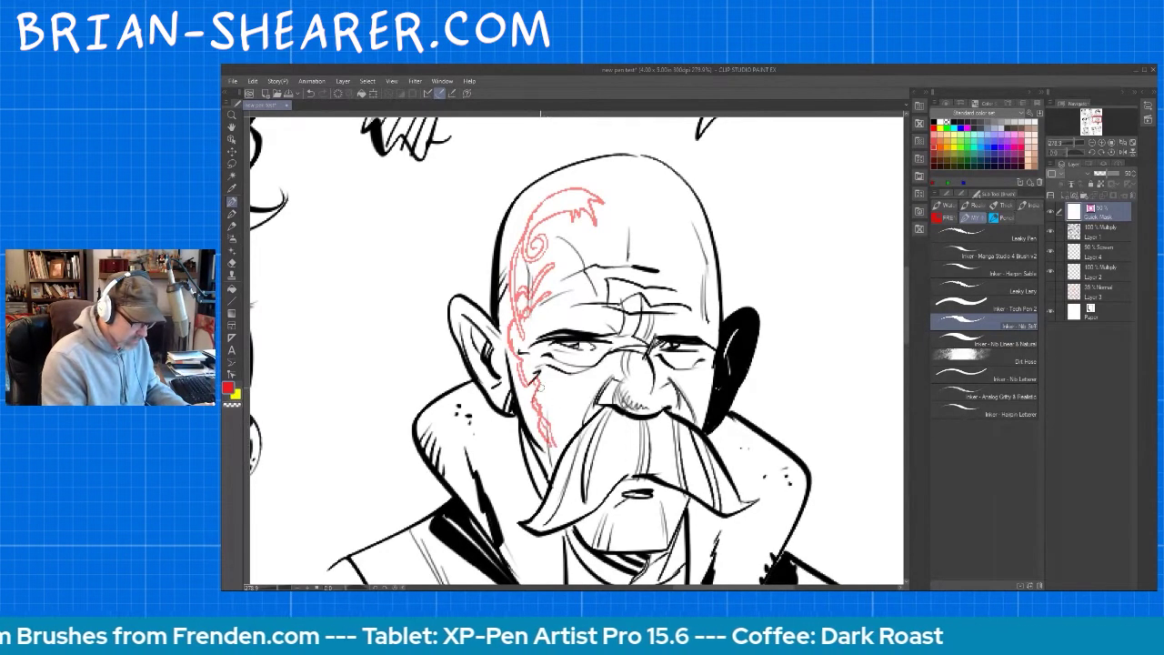
mouse_move(518, 244)
left_mouse_down()
mouse_move(541, 196)
mouse_move(600, 172)
mouse_move(624, 216)
mouse_move(594, 208)
mouse_move(552, 238)
mouse_move(564, 233)
mouse_move(580, 258)
left_mouse_up()
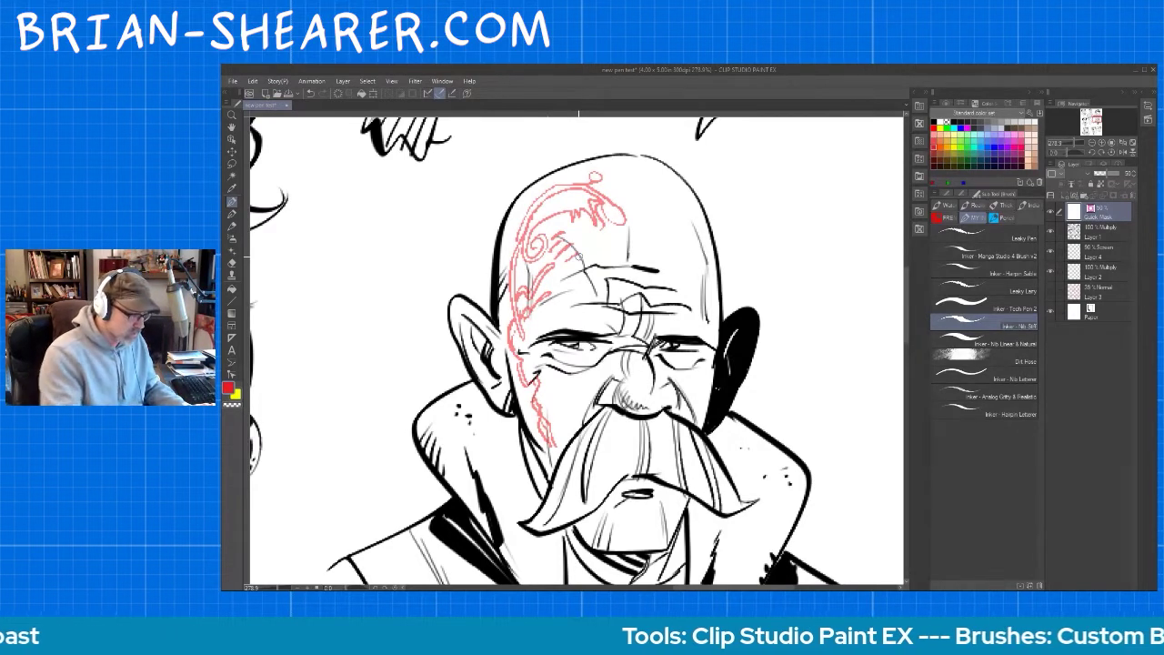
Step: Turn the quick mask into a selection and make Layer 2 the active layer
left_click(367, 81)
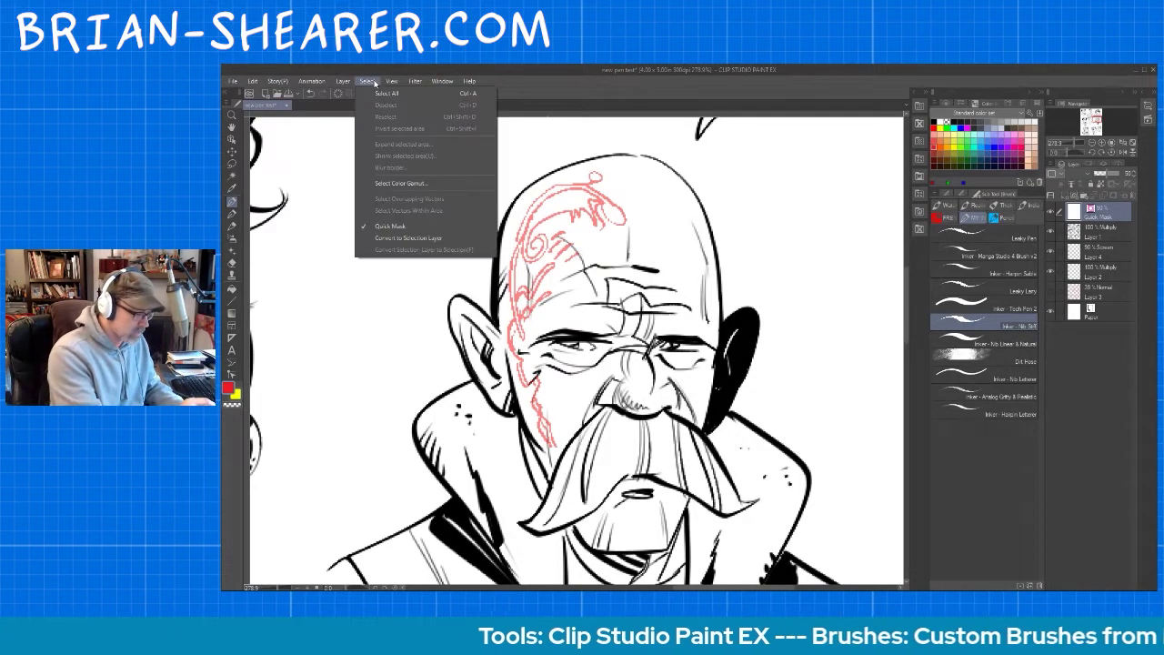
left_click(398, 225)
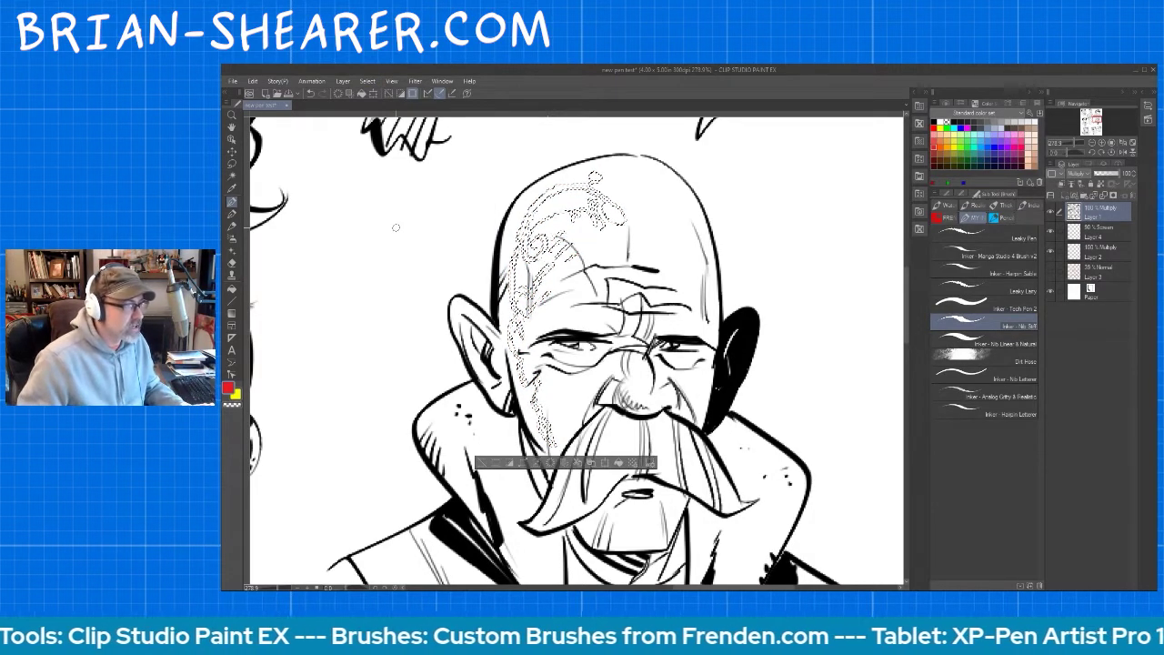
left_click(1108, 253)
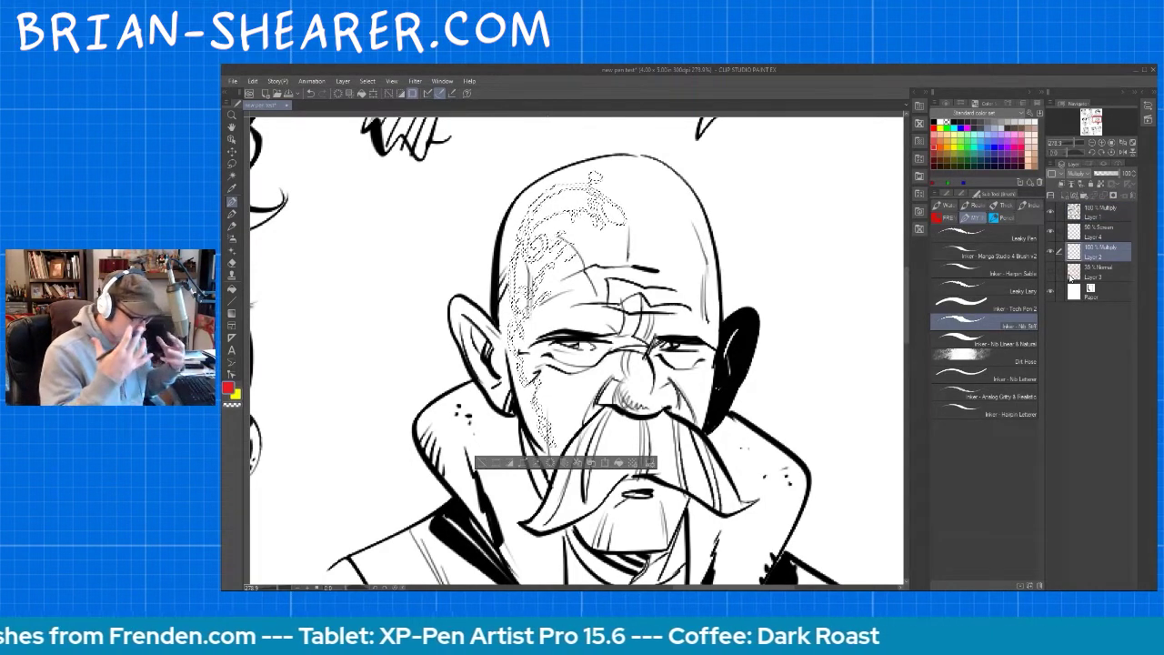
Step: Try filling the selected ornament on Layer 2 with a green foreground-to-transparent gradient, and undo it
left_click(233, 313)
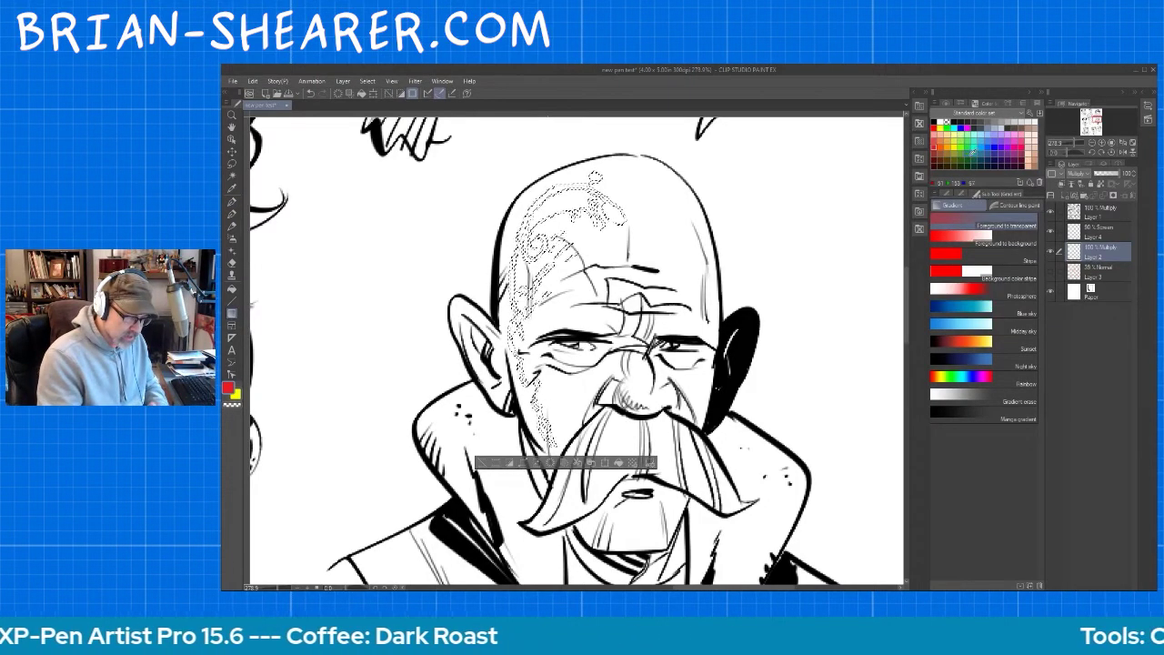
left_click(962, 152)
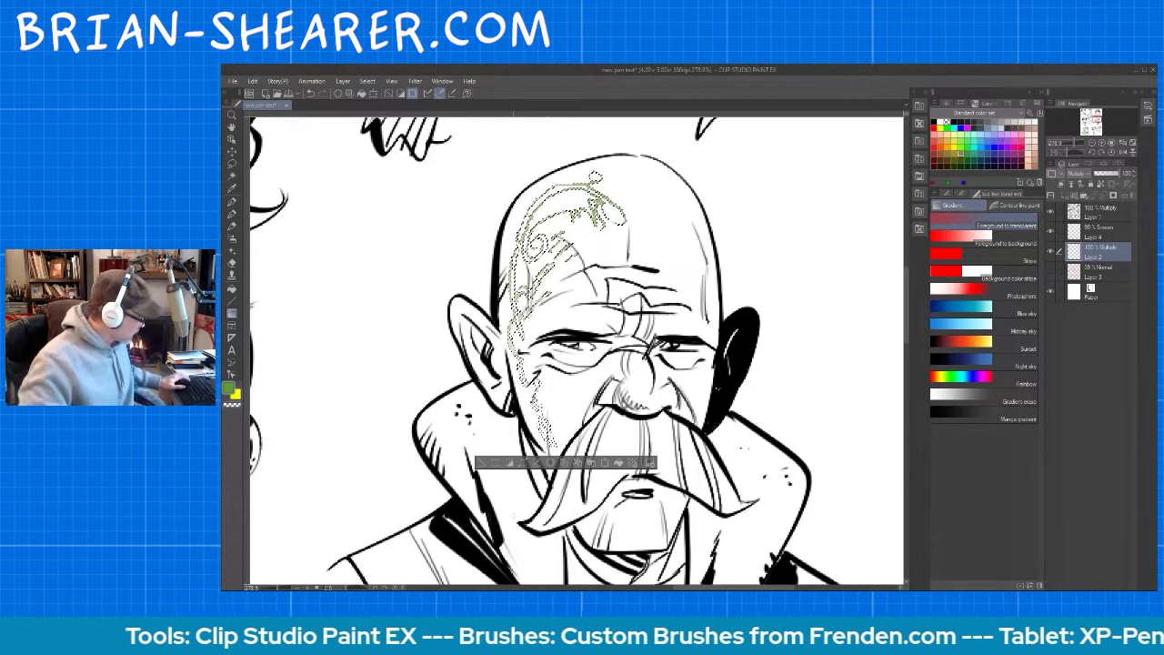
key("ctrl+d")
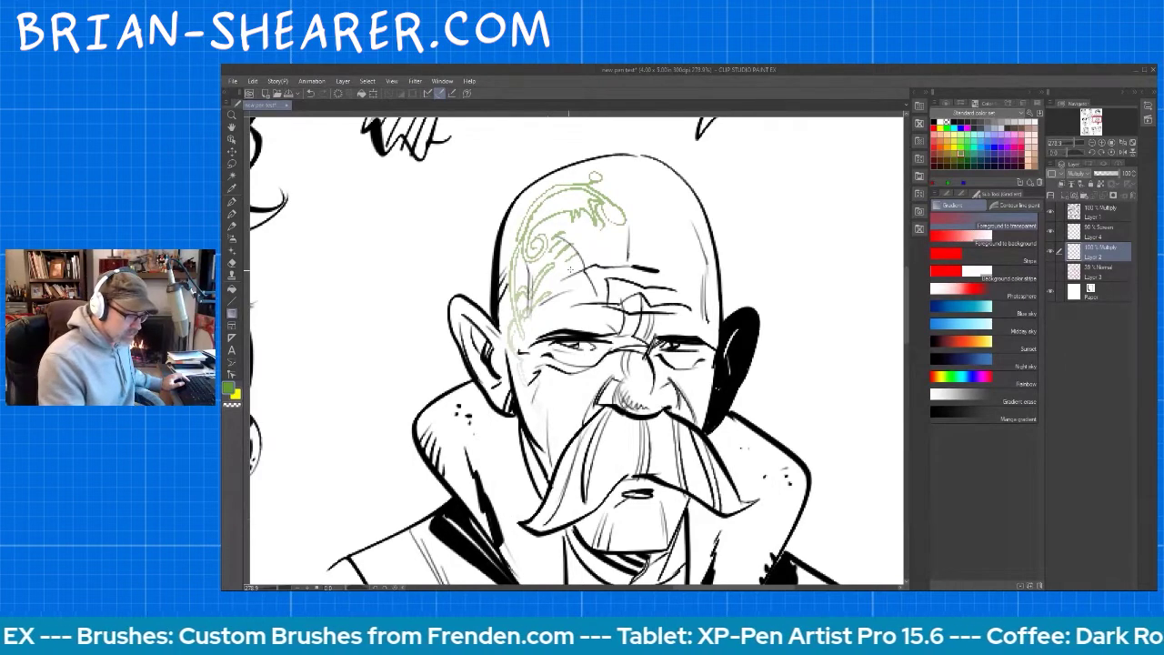
key("ctrl+z")
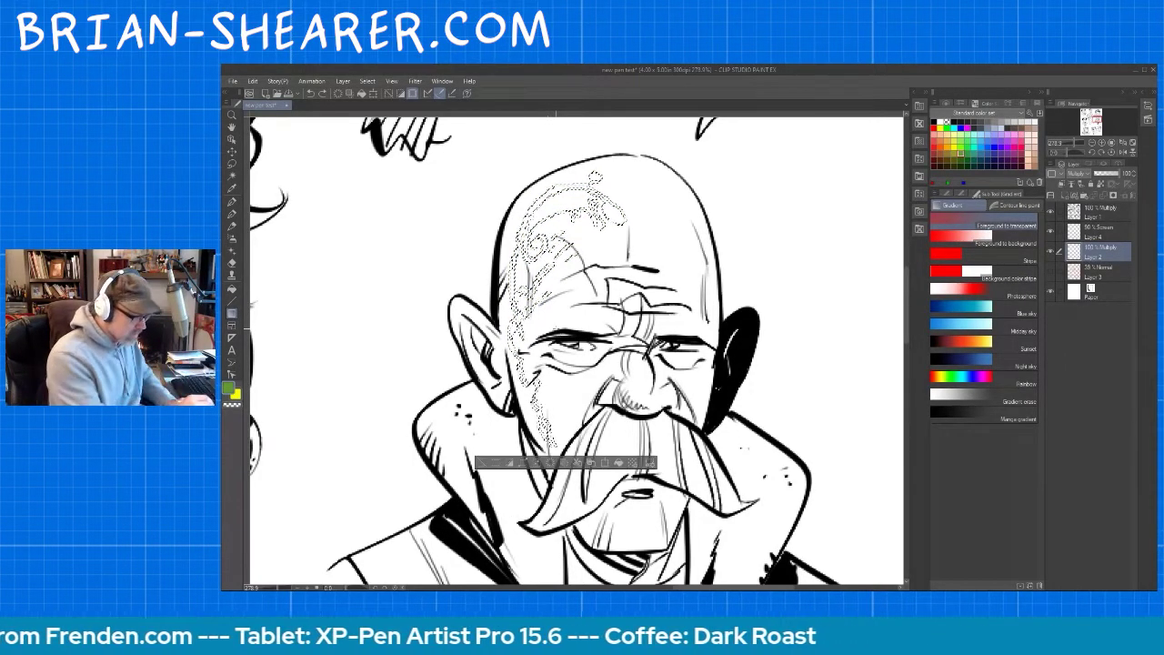
Step: Try painting the selected ornament on Layer 2 in orange, green and teal with an enlarged pen, and undo the colours
left_click(232, 202)
left_click(941, 140)
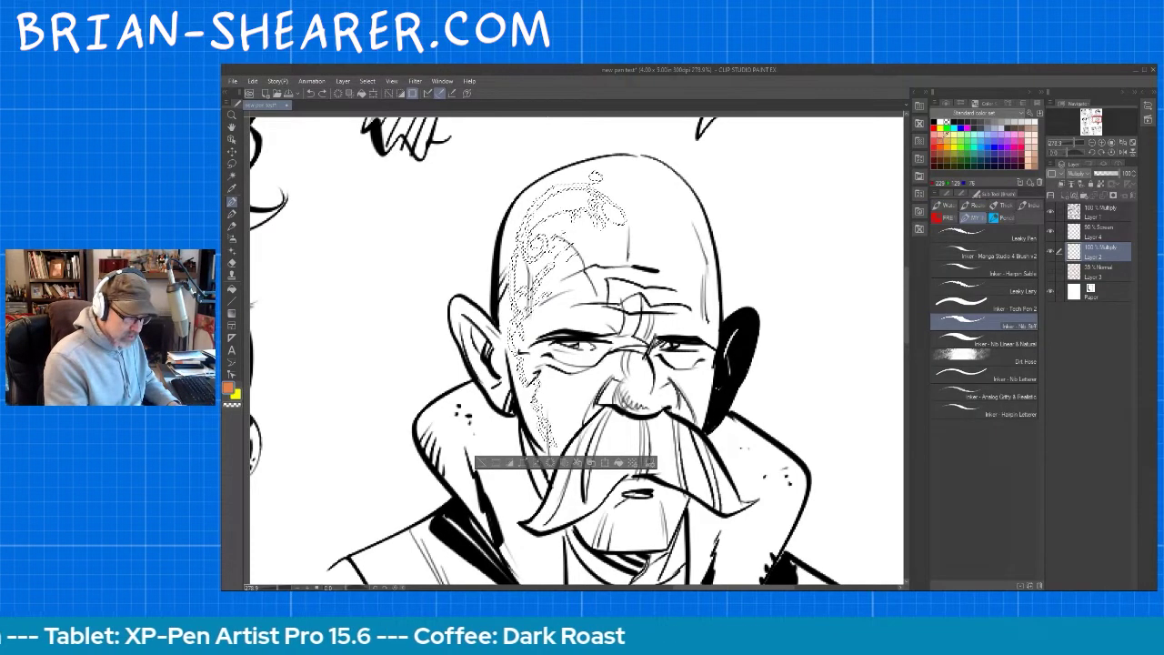
key("]")
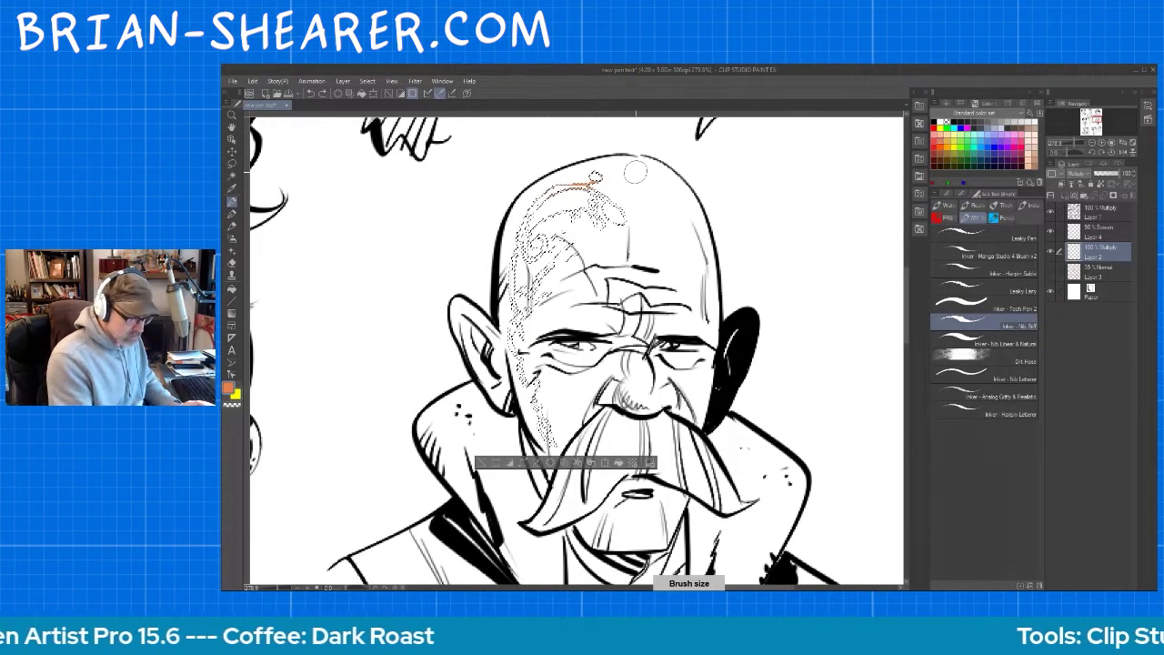
left_click_drag(520, 221, 615, 206)
left_click(968, 141)
left_click_drag(520, 239, 621, 218)
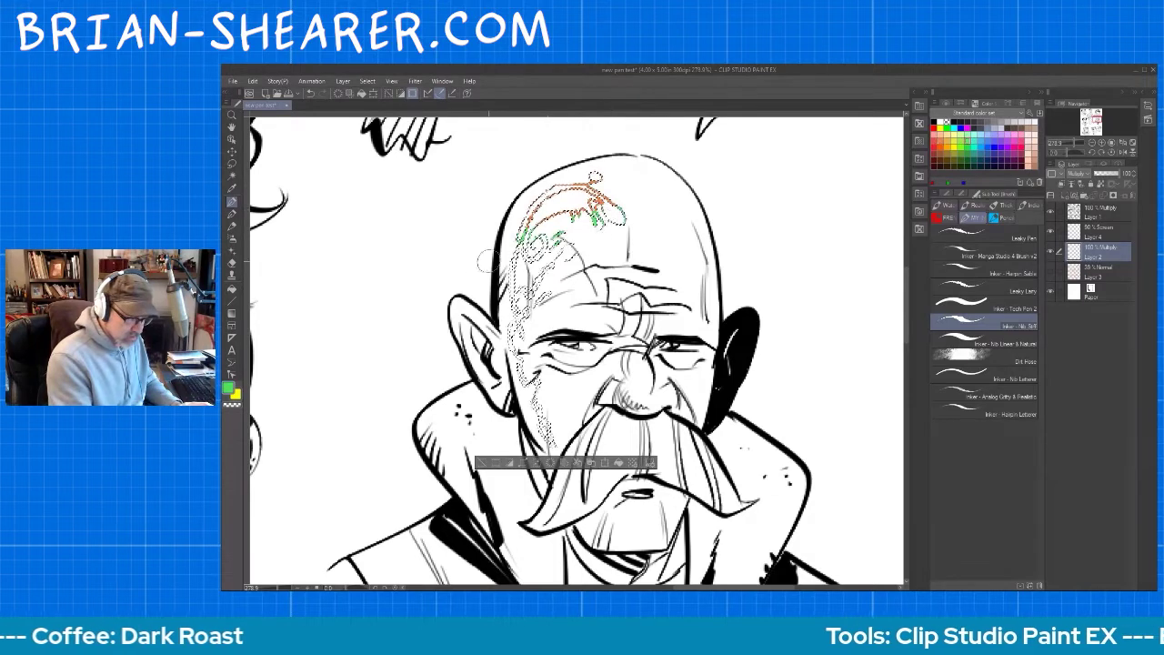
left_click(946, 141)
mouse_move(517, 266)
left_mouse_down()
mouse_move(555, 251)
mouse_move(571, 260)
left_mouse_up()
left_click(965, 141)
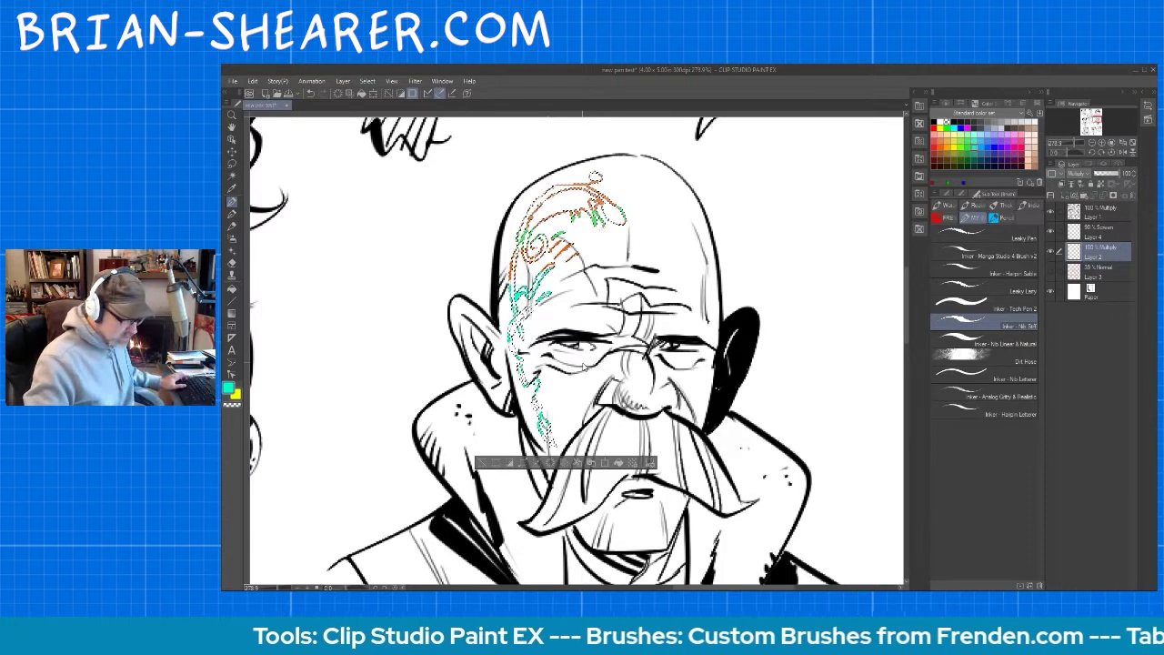
key("ctrl+d")
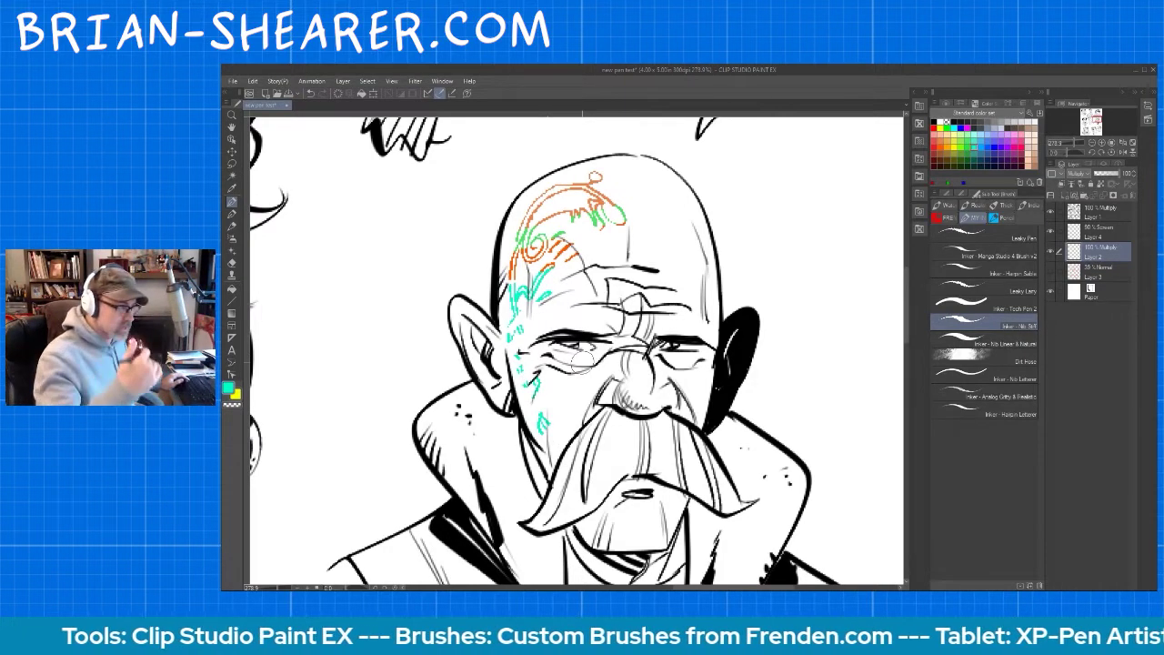
key("ctrl+shift+d")
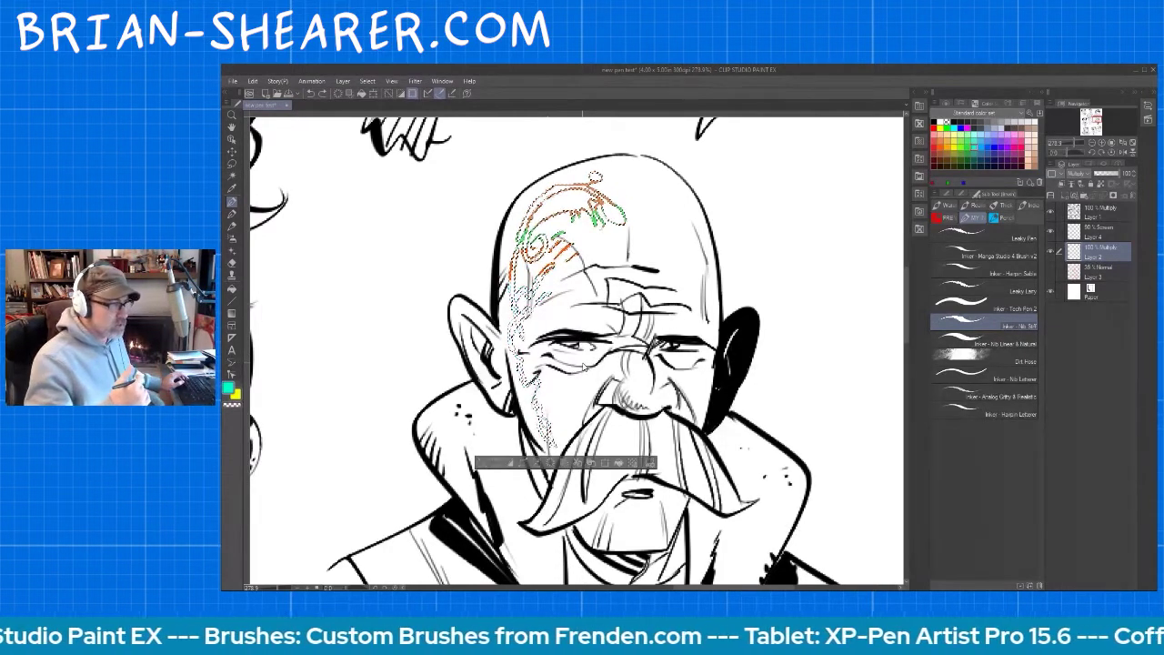
key("Delete")
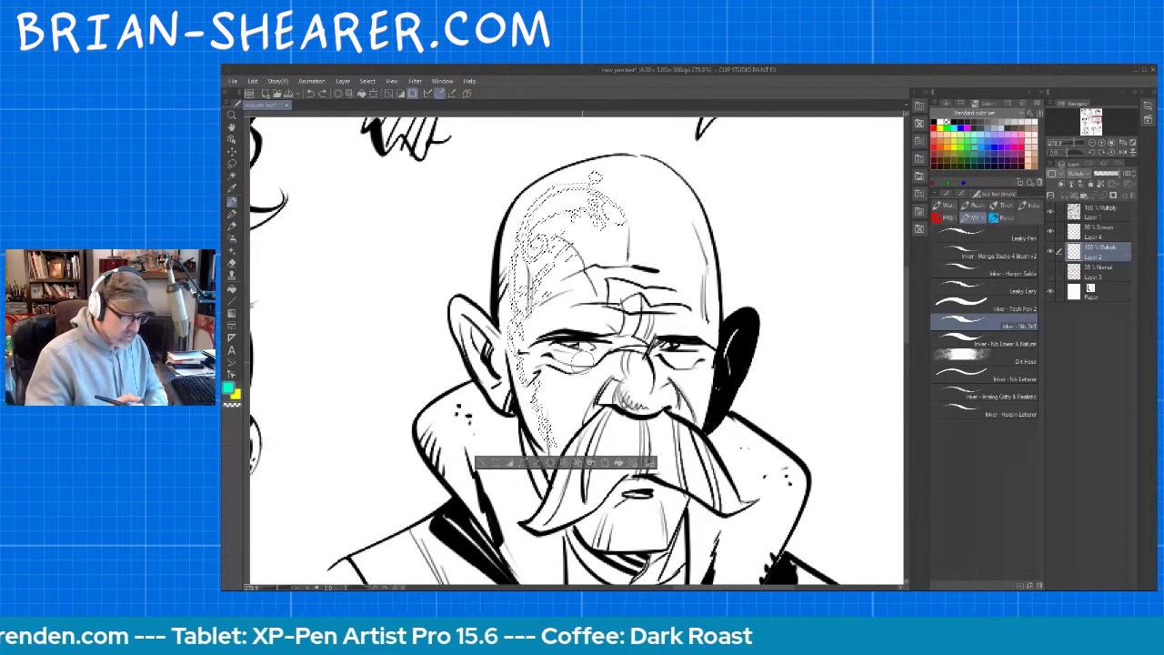
Step: Clear the current selection and add a new Quick Mask above Layer 1
key("ctrl+d")
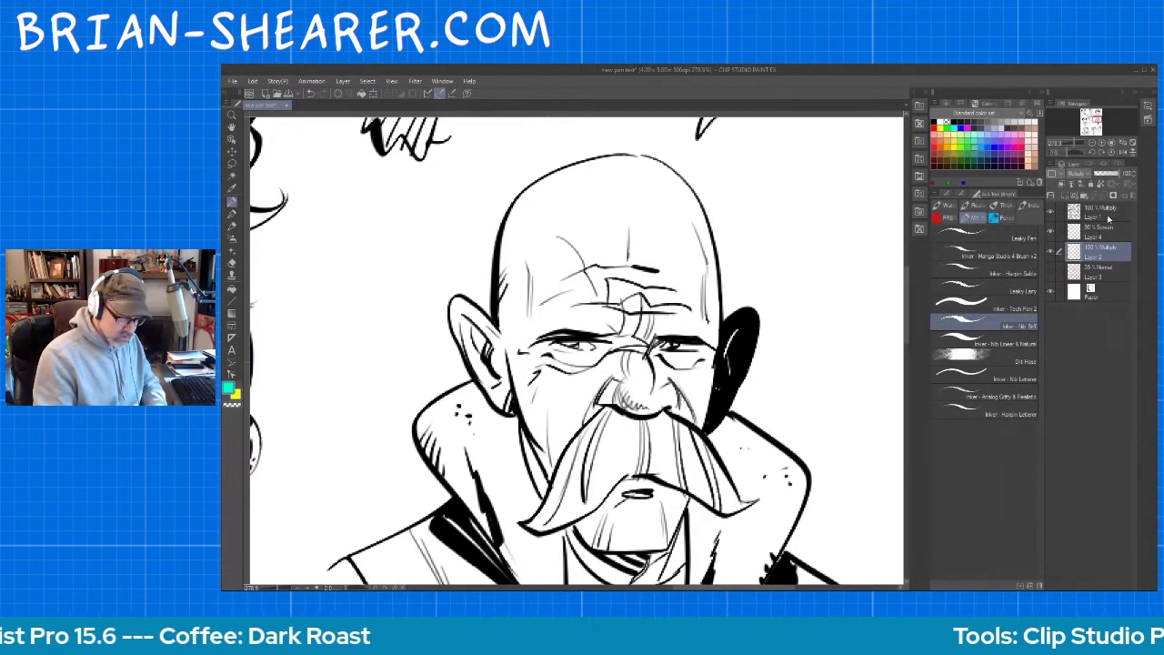
left_click(1105, 215)
left_click(368, 82)
left_click(423, 231)
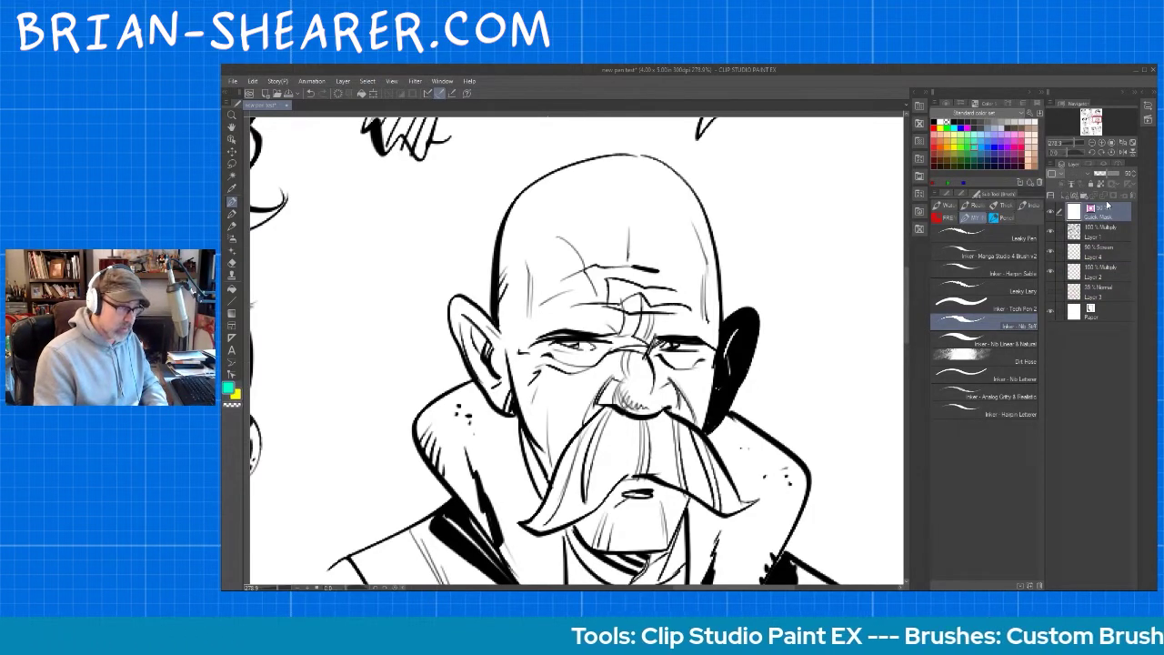
Step: Paint a solid hooked blob and the hand-lettered artist's name beside the head, plus round glasses over the eyes, on the quick mask
mouse_move(751, 252)
left_mouse_down()
mouse_move(755, 282)
mouse_move(773, 230)
mouse_move(800, 257)
mouse_move(793, 278)
left_mouse_up()
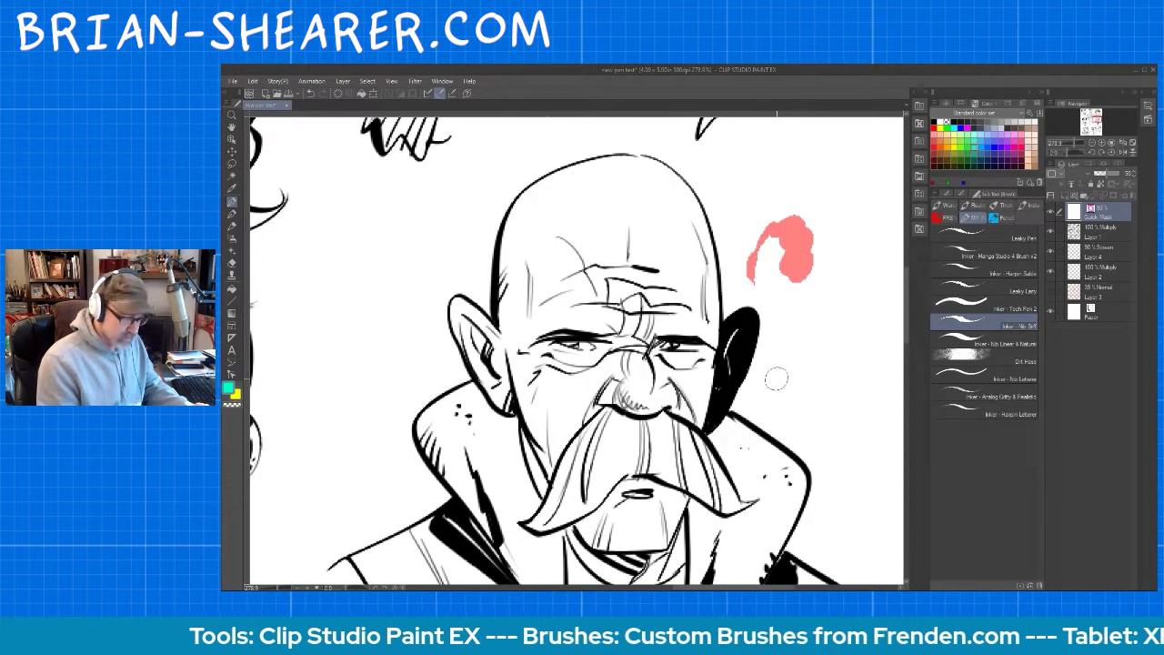
mouse_move(780, 382)
left_mouse_down()
mouse_move(823, 385)
mouse_move(846, 349)
mouse_move(854, 378)
mouse_move(880, 362)
mouse_move(770, 407)
mouse_move(802, 416)
mouse_move(817, 395)
mouse_move(832, 411)
mouse_move(836, 395)
mouse_move(835, 411)
mouse_move(862, 395)
mouse_move(867, 414)
mouse_move(901, 406)
left_mouse_up()
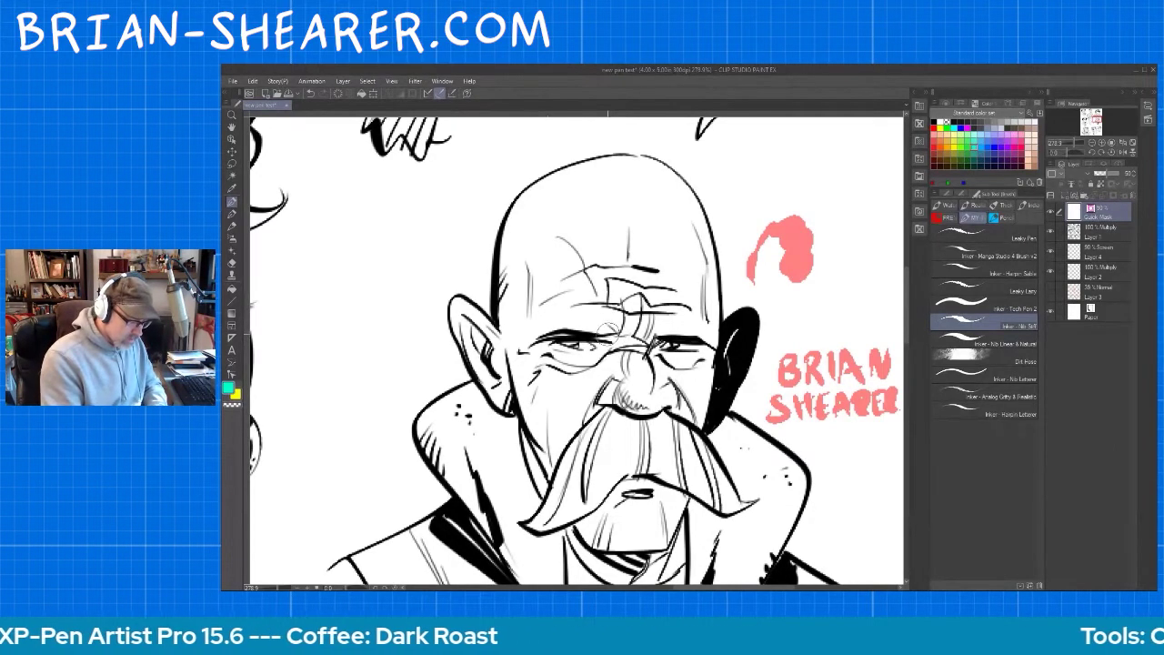
mouse_move(608, 327)
left_mouse_down()
mouse_move(523, 338)
mouse_move(620, 344)
mouse_move(611, 320)
mouse_move(723, 320)
mouse_move(611, 349)
left_mouse_up()
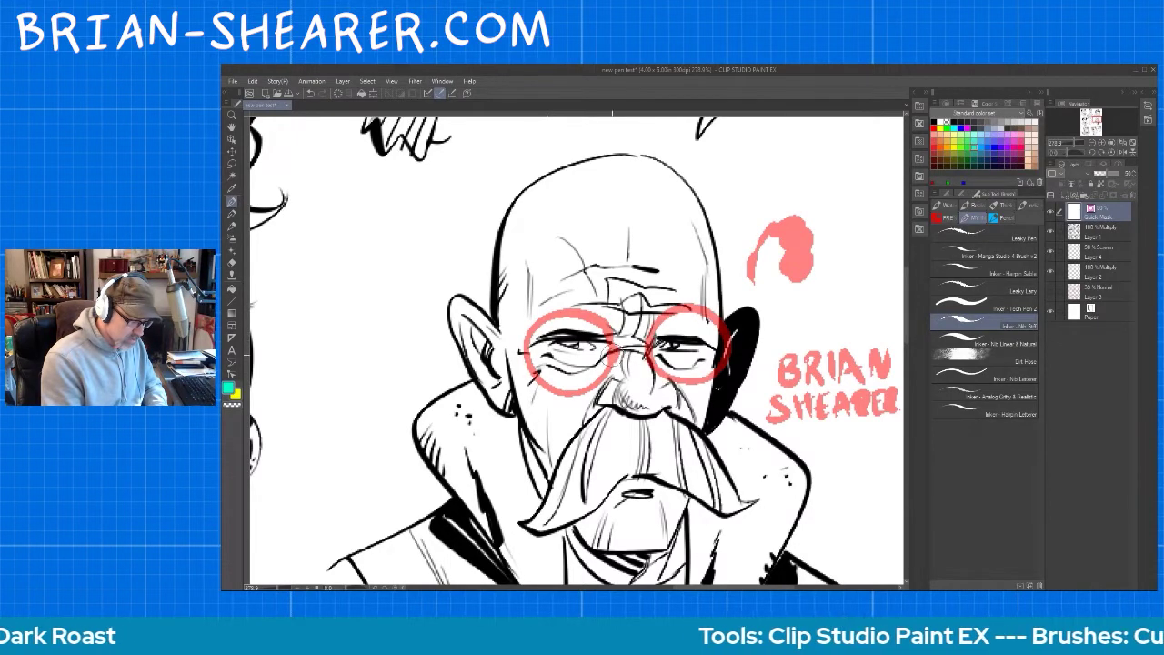
left_click_drag(527, 341, 492, 330)
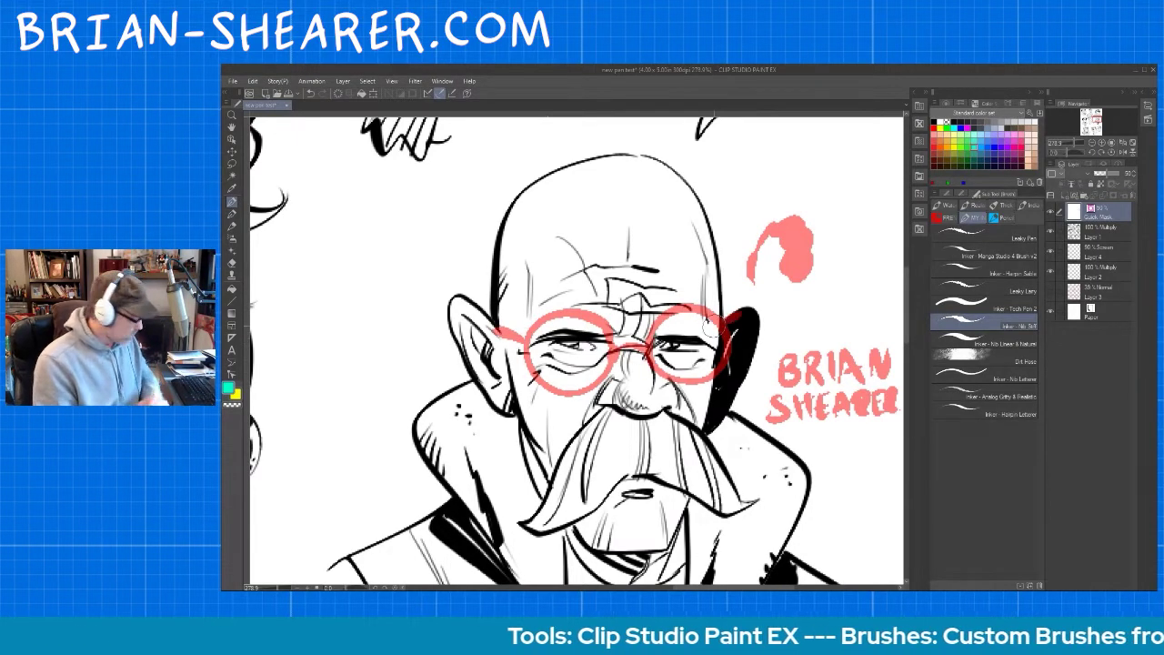
Step: Try converting the quick mask to a selection, painting the glasses orange on Layer 1 and deselecting
left_click(367, 81)
left_click(394, 226)
left_click(946, 145)
key("b")
key("]")
mouse_move(553, 329)
left_mouse_down()
mouse_move(495, 328)
mouse_move(584, 313)
mouse_move(612, 342)
mouse_move(643, 346)
mouse_move(691, 307)
mouse_move(720, 337)
mouse_move(704, 376)
mouse_move(734, 318)
left_mouse_up()
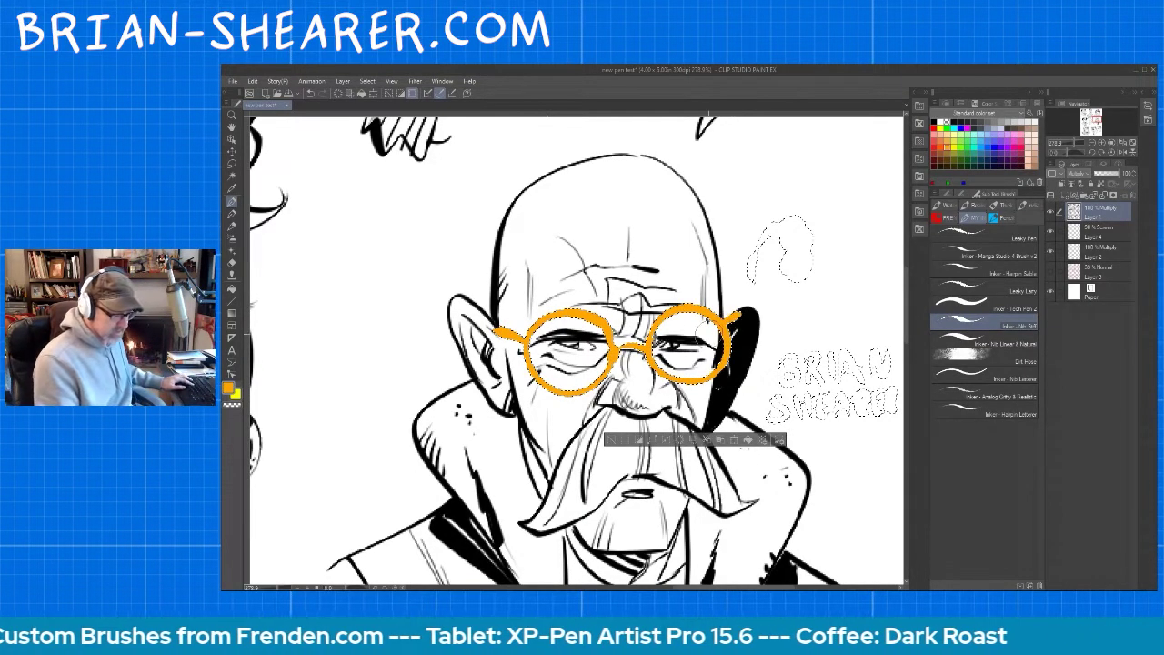
key("ctrl+d")
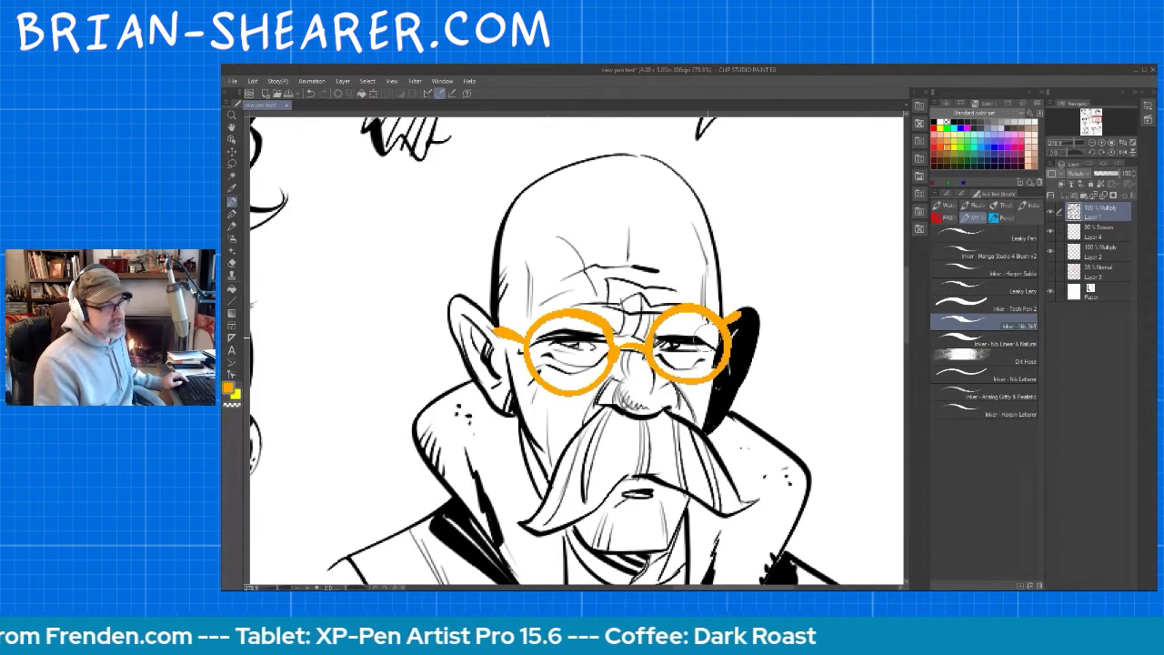
Step: Undo the deselection, the orange glasses paint and the quick mask conversion
key("ctrl+z")
key("ctrl+z")
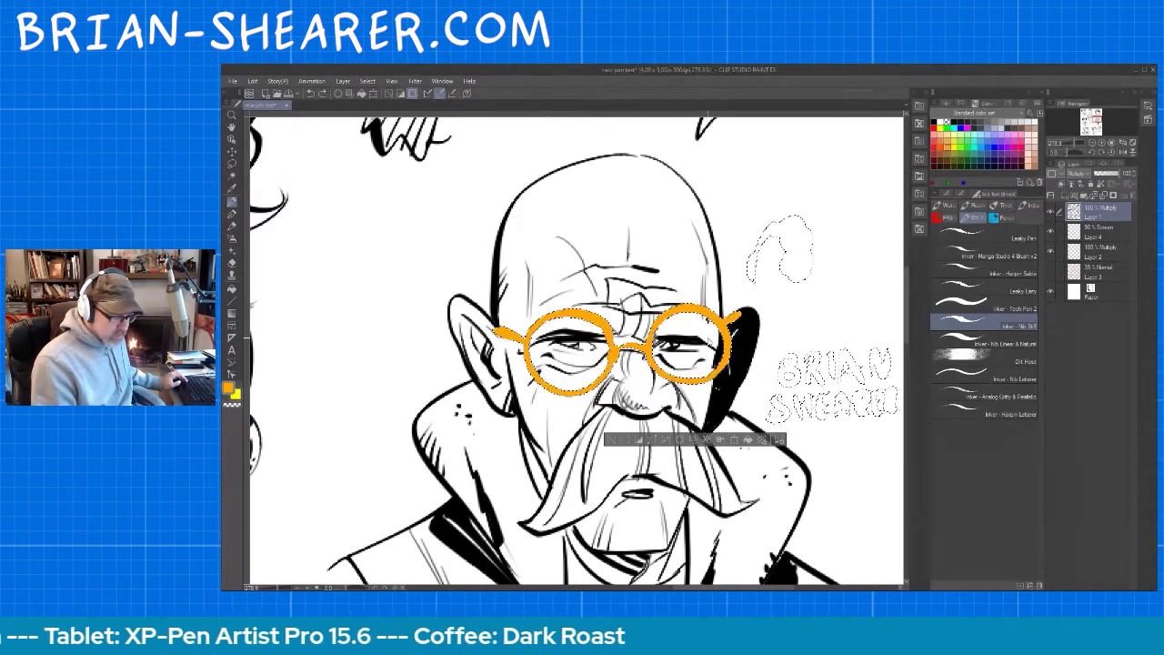
key("ctrl+z")
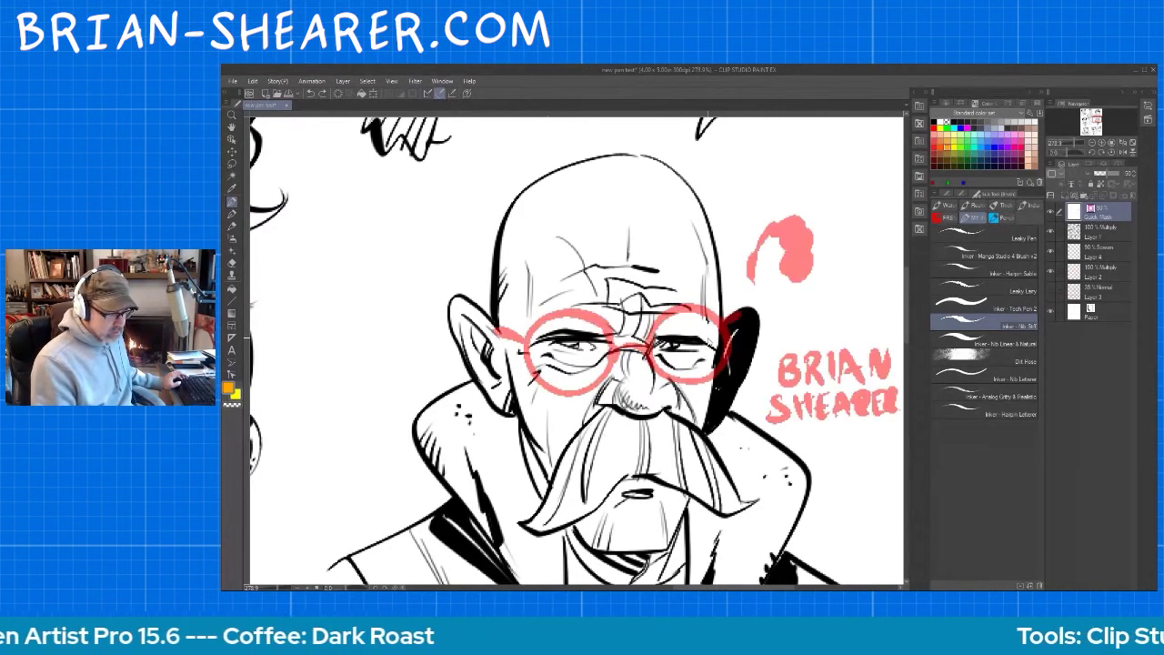